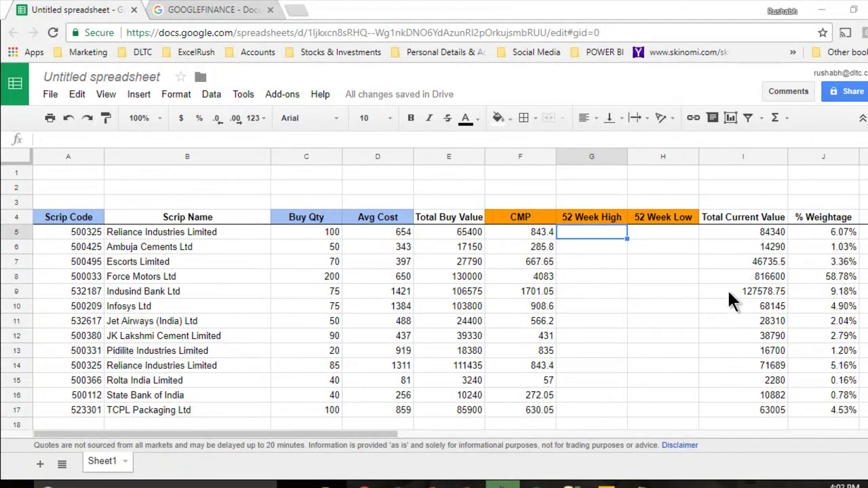
# - Look across row 5 of the portfolio table, from CMP through to the % Change column
pyautogui.press('Right')
pyautogui.press('Right')
pyautogui.press('Right')
pyautogui.press('Right')
pyautogui.press('Right')
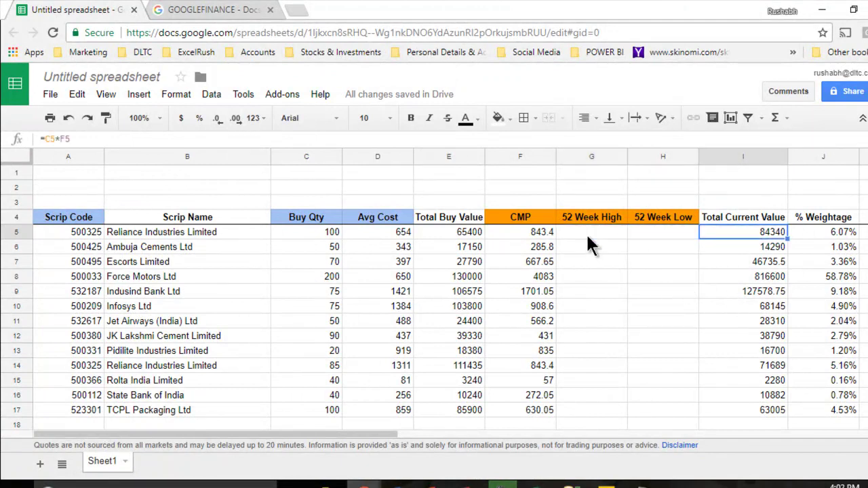
pyautogui.press('Right')
pyautogui.press('Right')
pyautogui.press('Right')
pyautogui.hotkey('ctrl', 'Left')
pyautogui.hotkey('ctrl', 'Left')
pyautogui.hotkey('ctrl', 'Left')
pyautogui.hotkey('ctrl', 'Left')
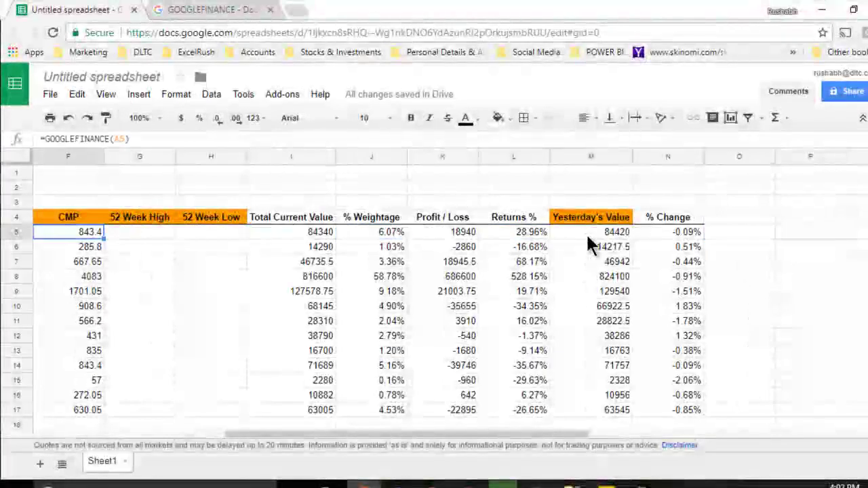
pyautogui.press('Right')
pyautogui.press('Right')
pyautogui.press('Right')
pyautogui.press('Right')
pyautogui.press('Right')
pyautogui.press('Right')
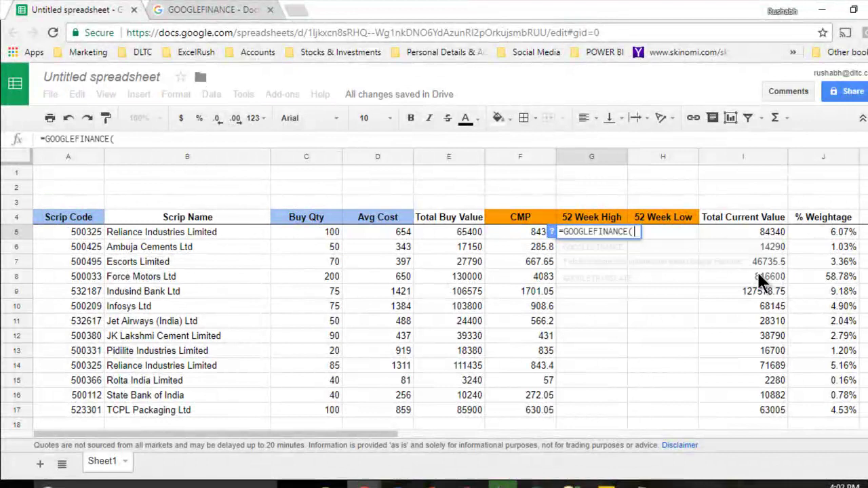
# - Enter =GOOGLEFINANCE(A5,"high52") in G5 under 52 Week High and fill it down to G17
pyautogui.press('Left')
pyautogui.press('Left')
pyautogui.press('Left')
pyautogui.press('Left')
pyautogui.press('Left')
pyautogui.press('Left')
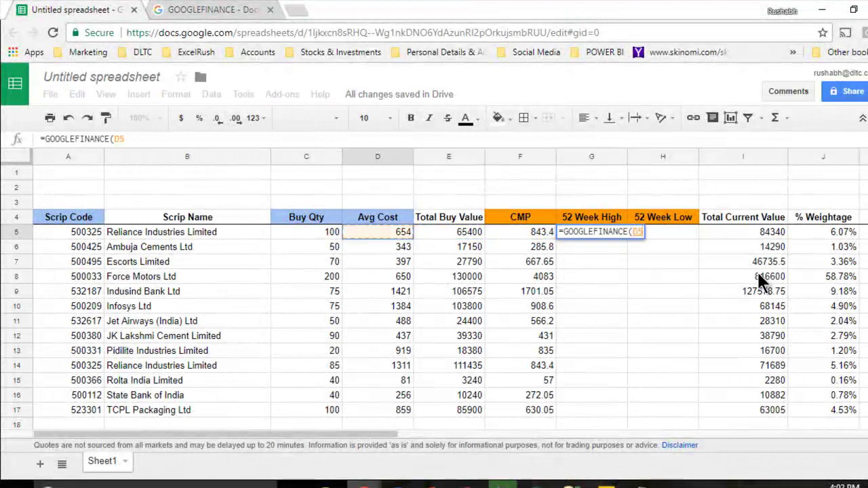
pyautogui.write(',"h')
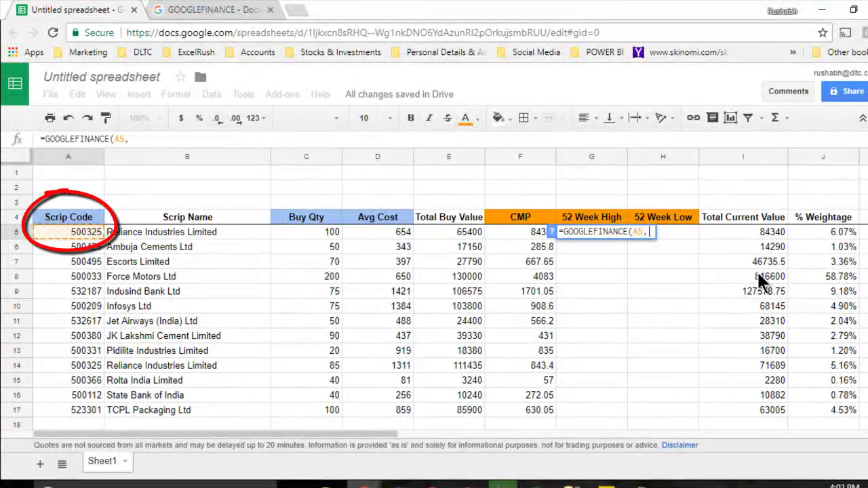
pyautogui.write('igh52')
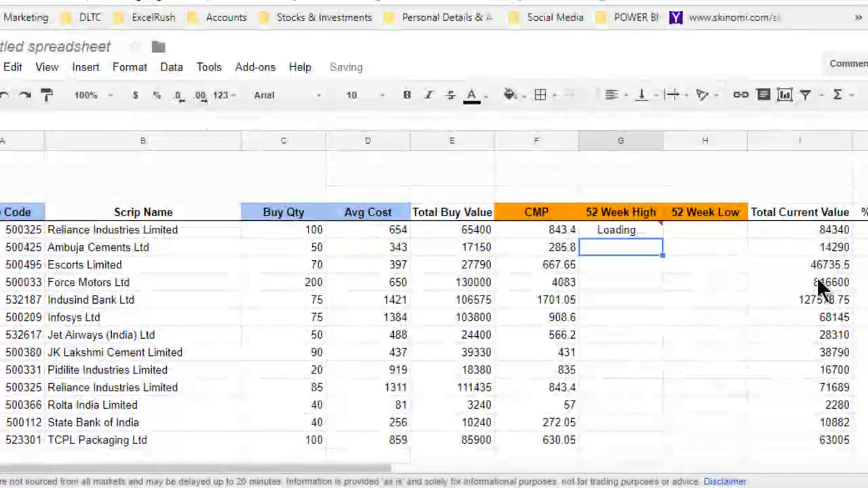
pyautogui.click(643, 229)
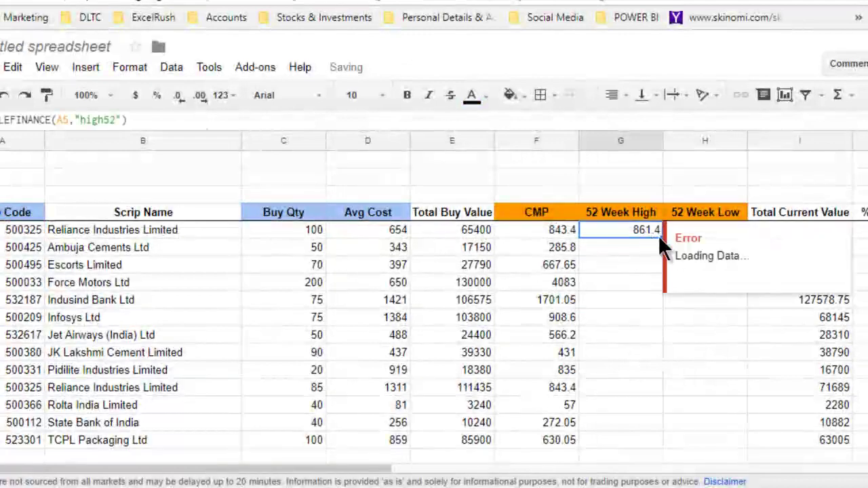
pyautogui.moveTo(661, 236); pyautogui.dragTo(654, 449)
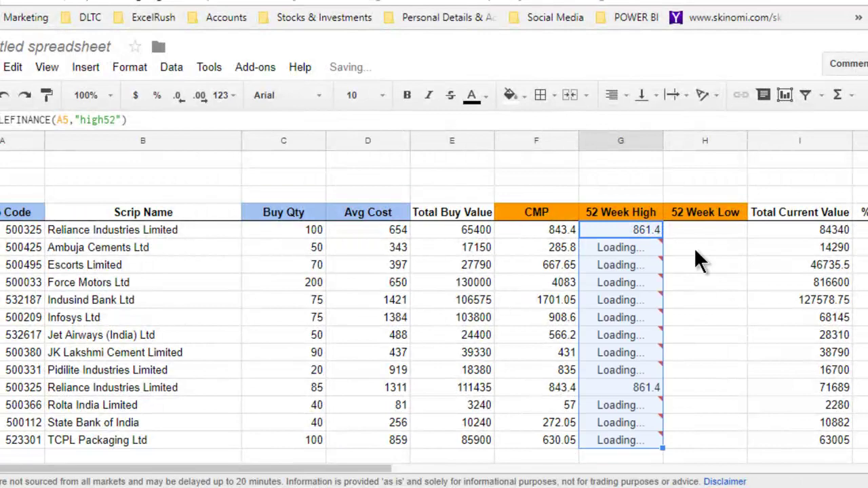
# - Enter =GOOGLEFINANCE(A5,"low52") in H5 under 52 Week Low and fill it down to H17
pyautogui.click(695, 228)
pyautogui.write('=')
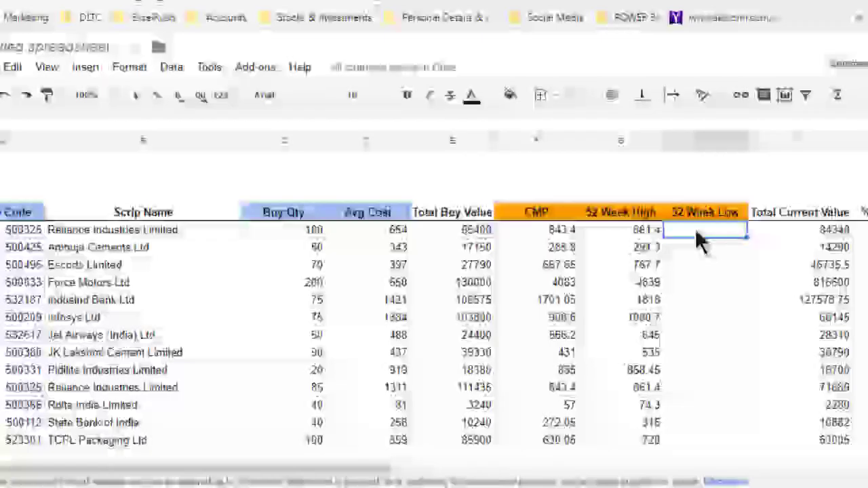
pyautogui.write('goo')
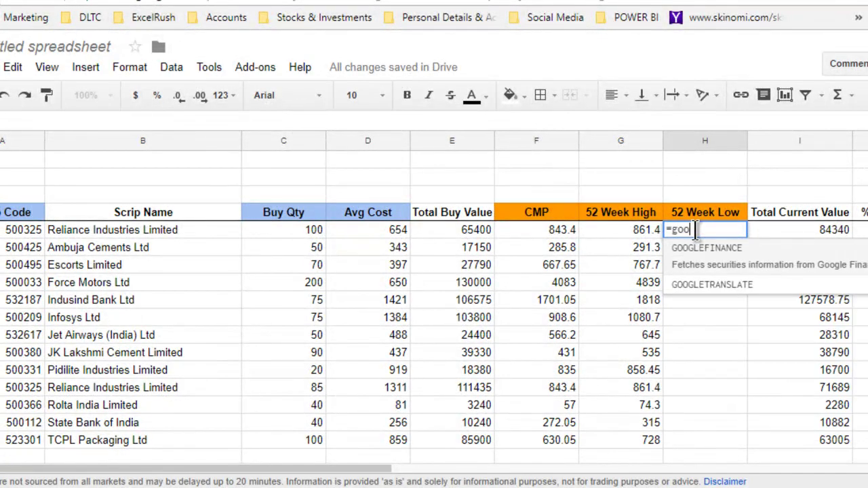
pyautogui.press('Tab')
pyautogui.click(21, 230)
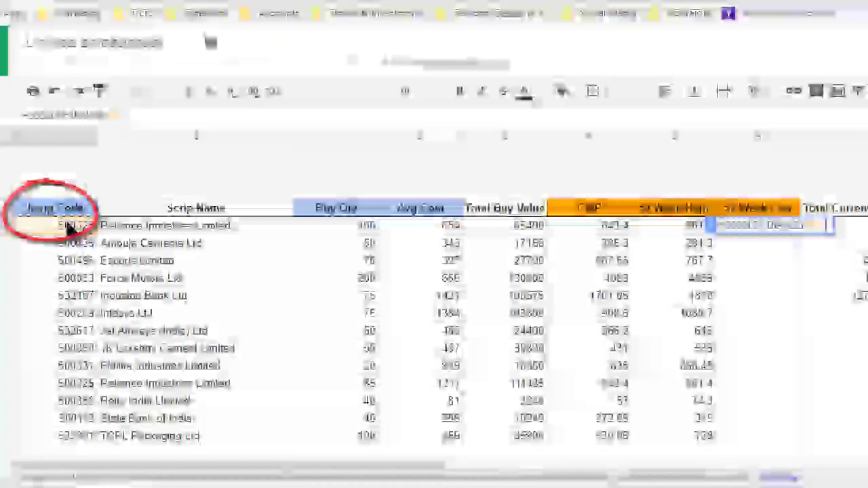
pyautogui.write(',"lo')
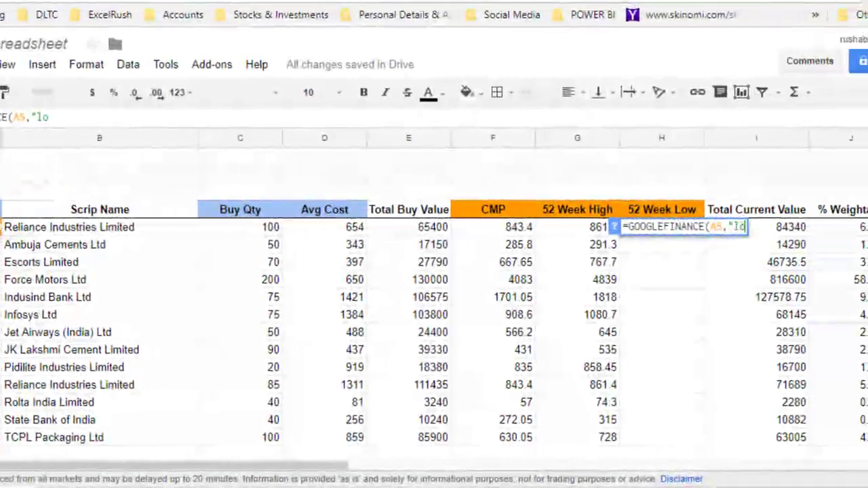
pyautogui.write('w52")')
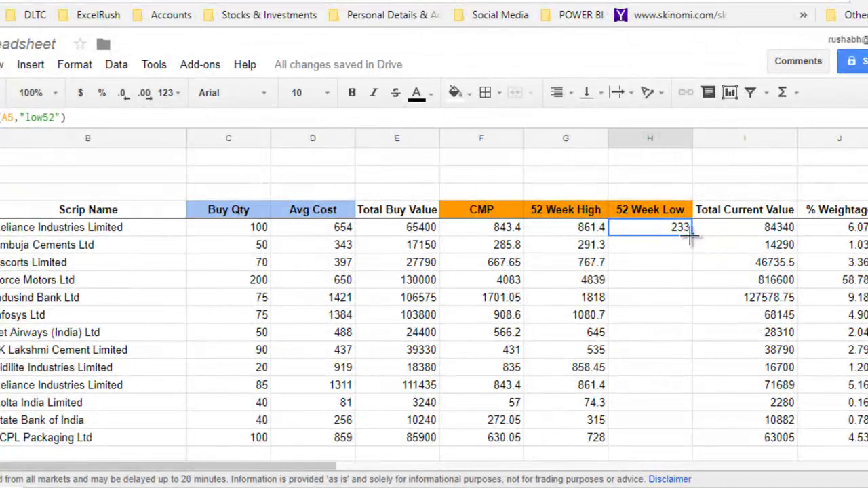
pyautogui.moveTo(690, 234); pyautogui.dragTo(699, 445)
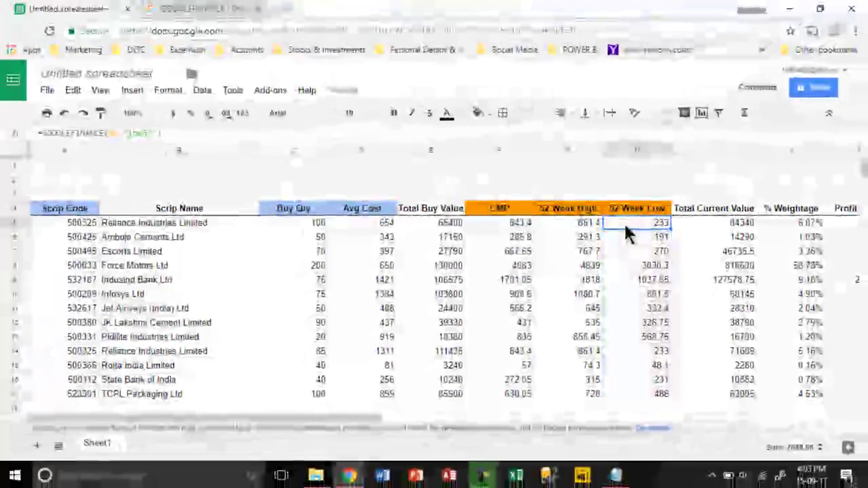
# - Inspect the formula in H5, read the syntax, attributes and notes on the GOOGLEFINANCE help page, and return to the spreadsheet
pyautogui.doubleClick(634, 231)
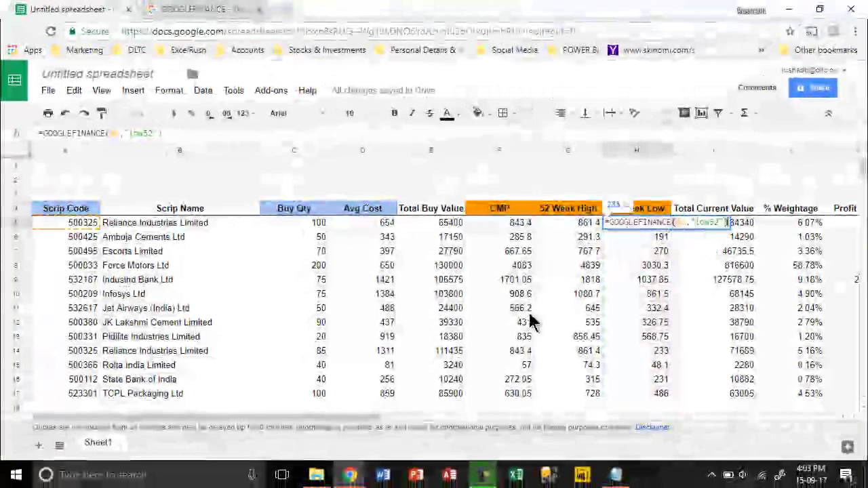
pyautogui.click(219, 8)
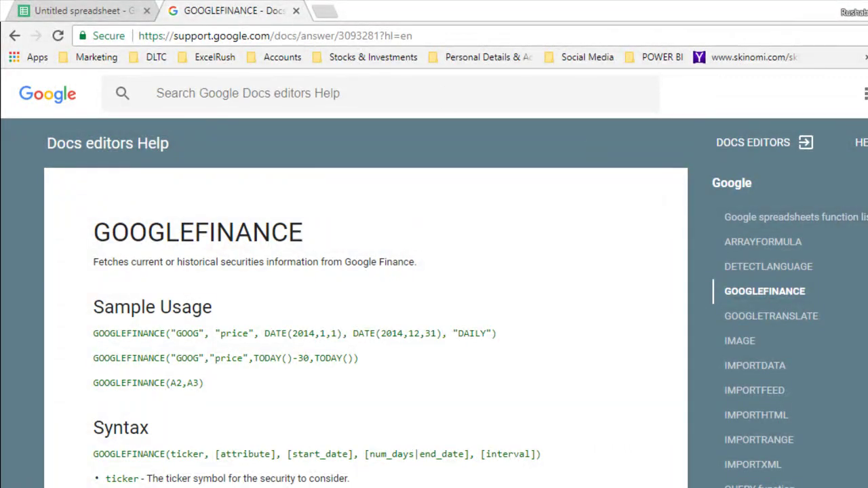
pyautogui.scroll(-3, 434, 278)
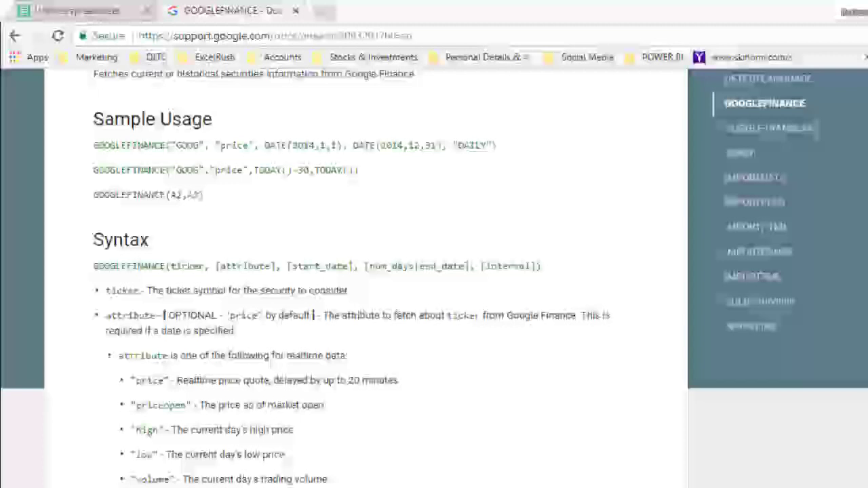
pyautogui.scroll(-3, 495, 68)
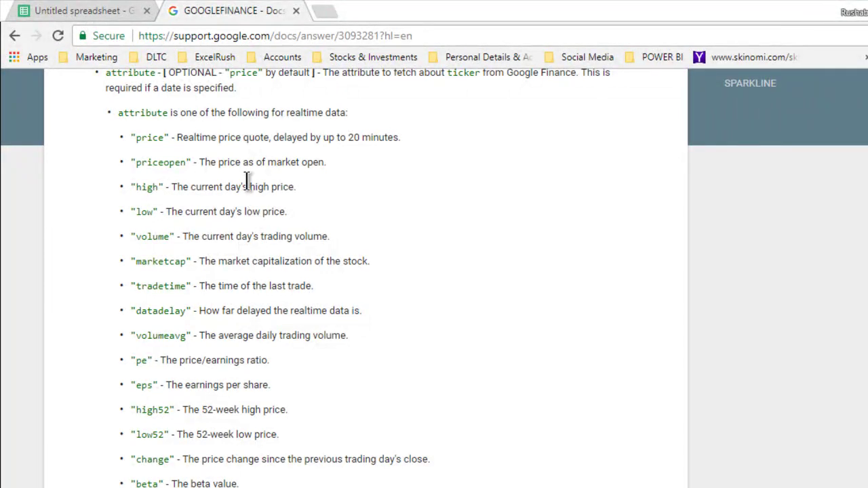
pyautogui.scroll(-7, 434, 271)
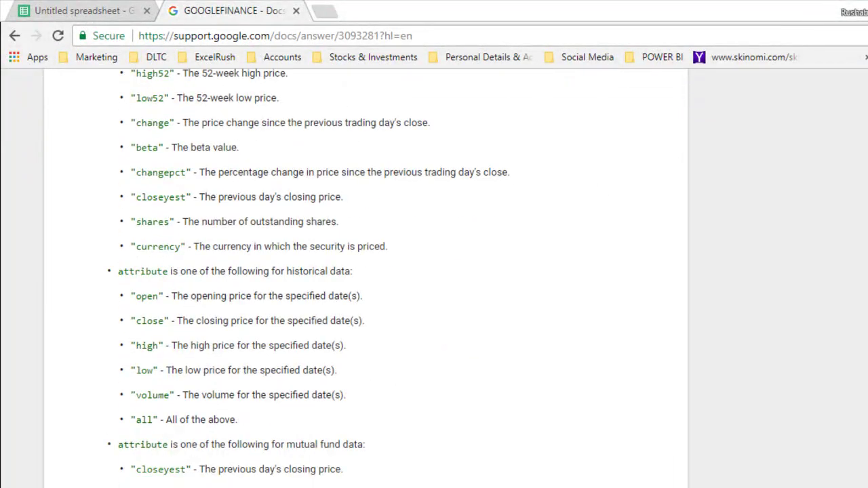
pyautogui.scroll(-6, 434, 271)
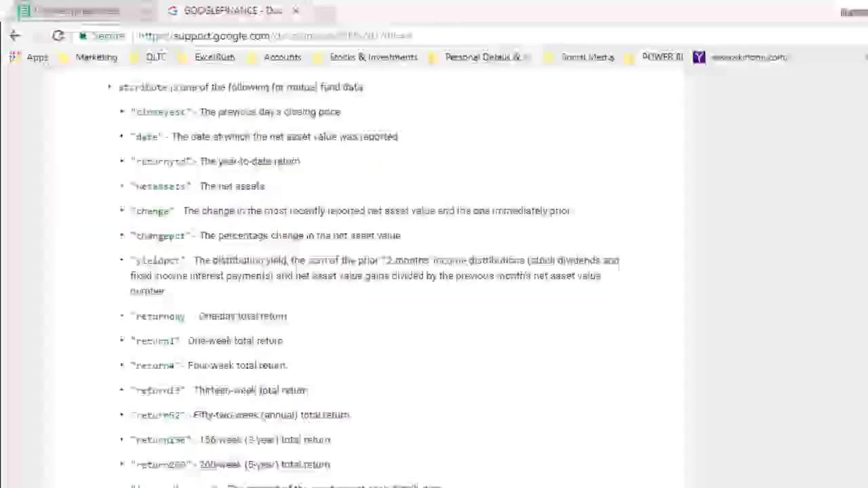
pyautogui.scroll(-5, 363, 278)
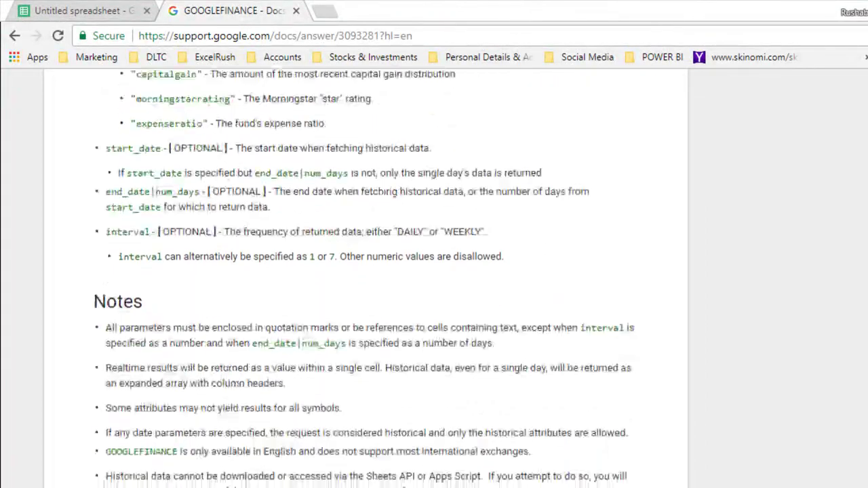
pyautogui.scroll(10, 363, 278)
pyautogui.scroll(10, 455, 190)
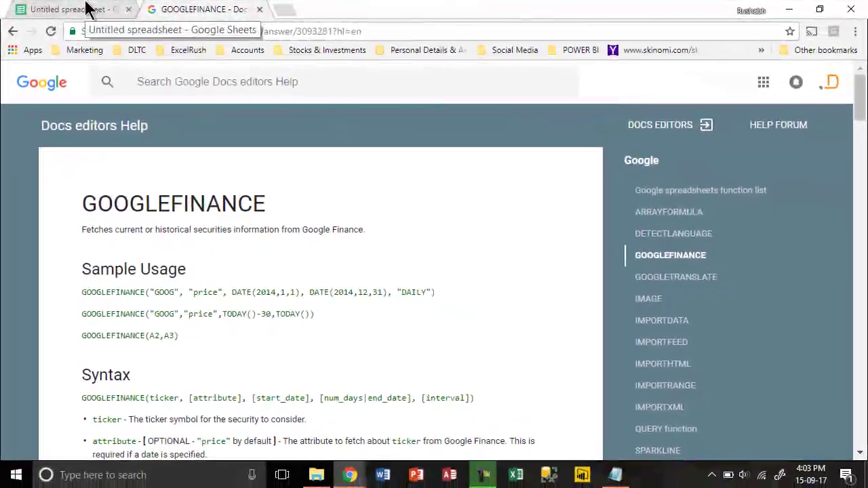
pyautogui.click(86, 9)
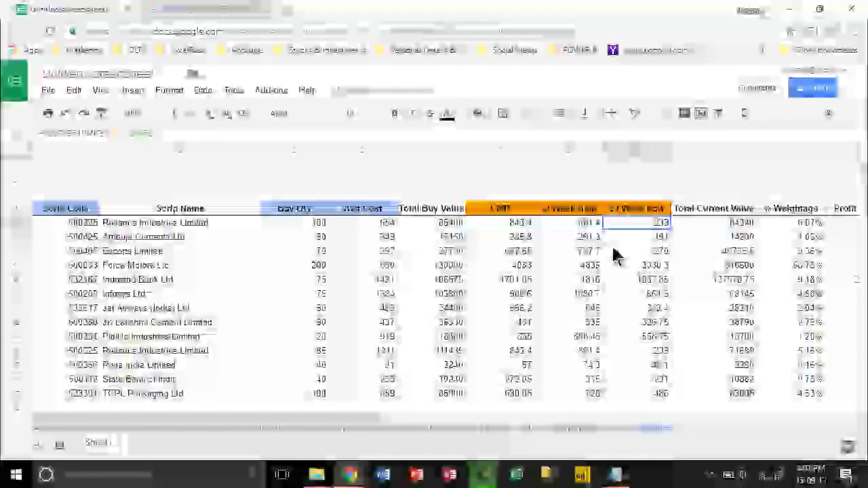
pyautogui.press('Left')
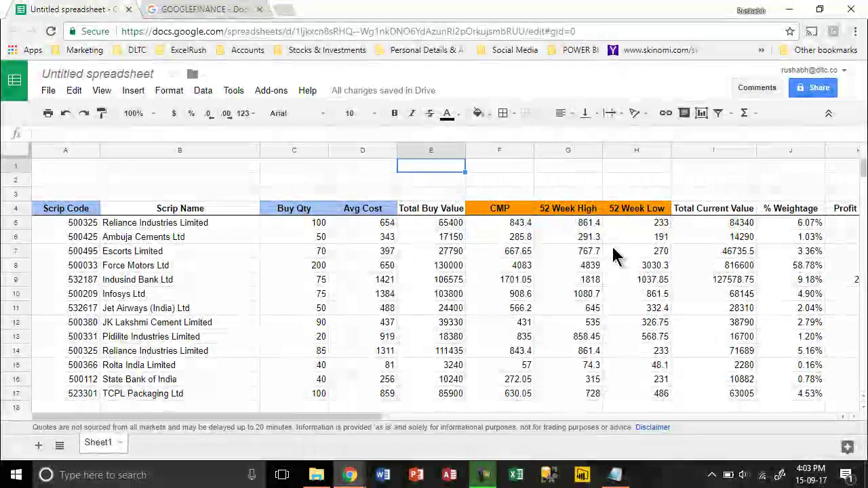
pyautogui.write('=sum')
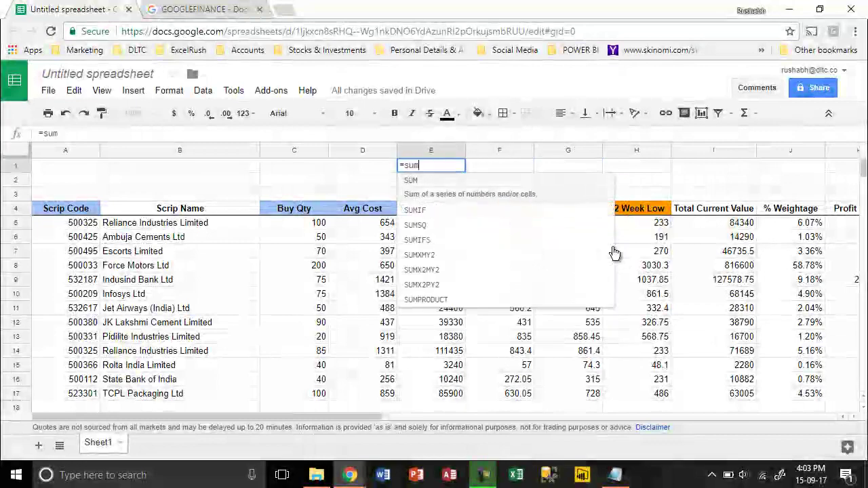
pyautogui.press('Tab')
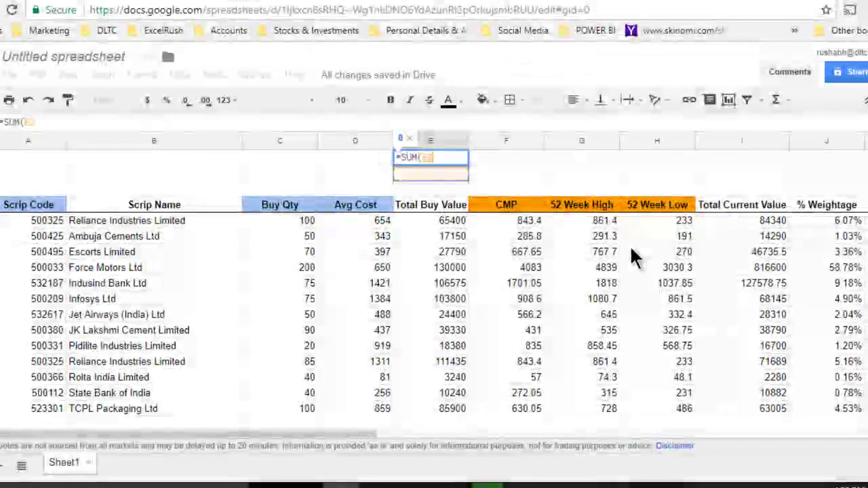
pyautogui.press('Down')
pyautogui.press('Down')
pyautogui.press('Down')
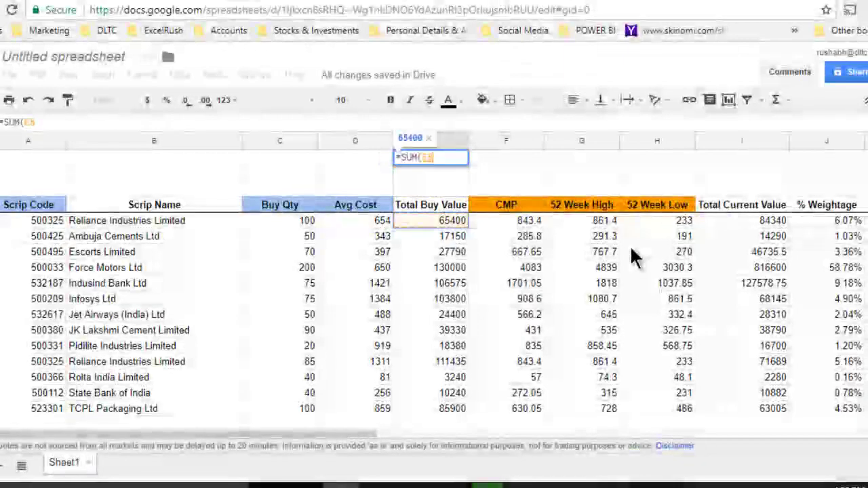
pyautogui.hotkey('ctrl', 'shift', 'Down')
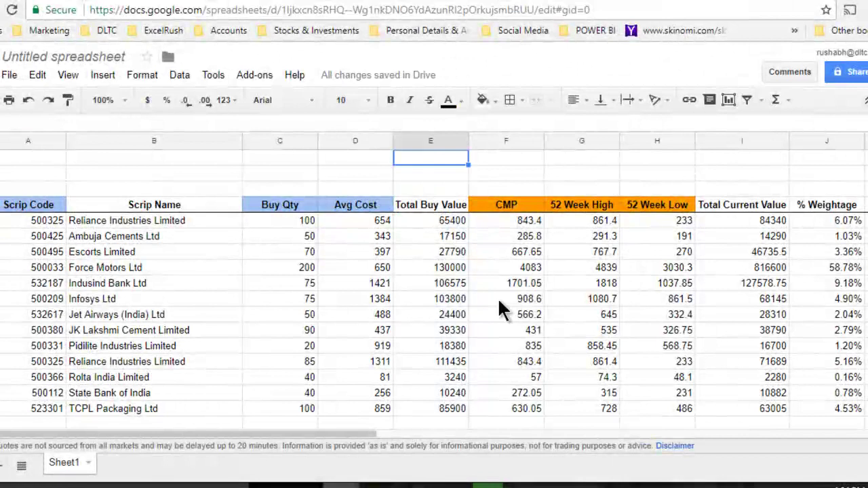
# - Total the Total Buy Value column in E1 with =SUM(E5:E17)
pyautogui.write('=')
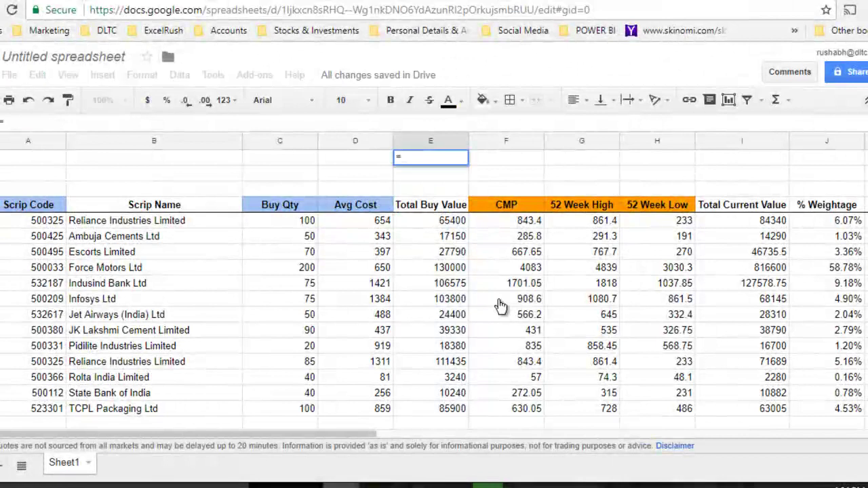
pyautogui.write('SUM(E5')
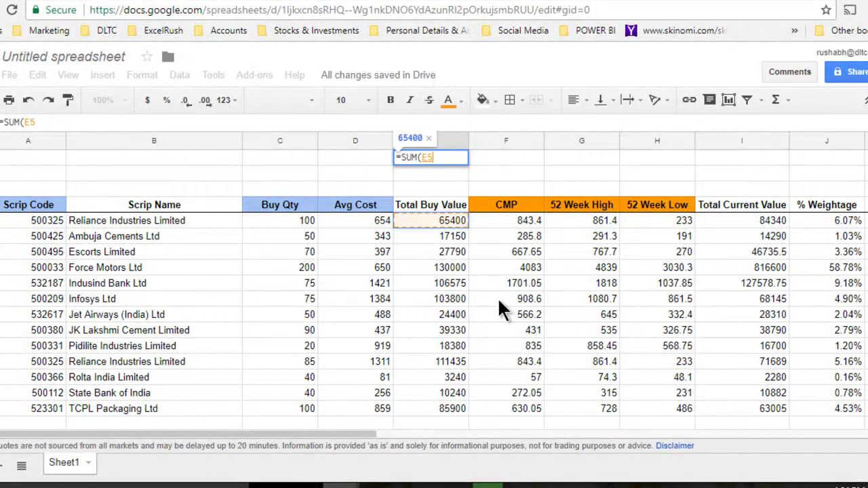
pyautogui.hotkey('ctrl', 'shift', 'Down')
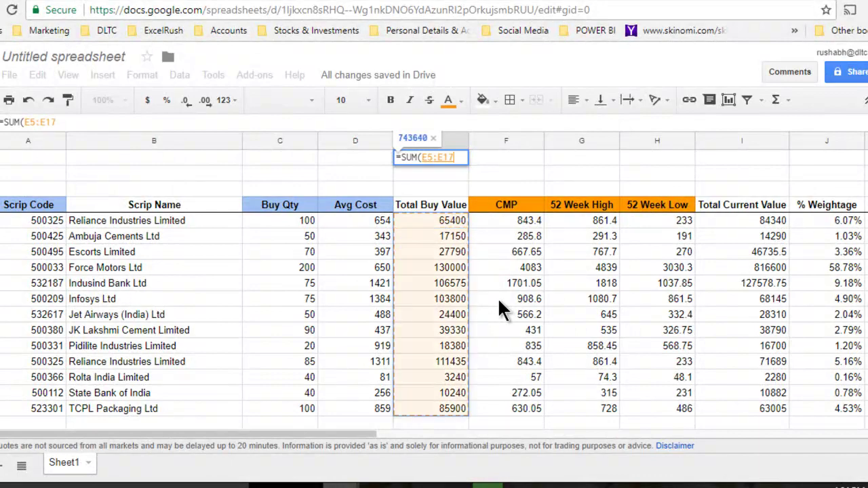
pyautogui.press('Up')
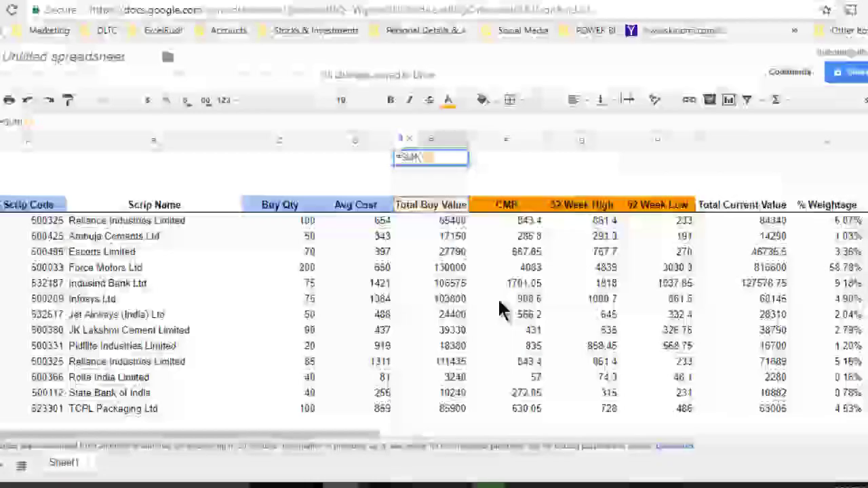
pyautogui.press('Down')
pyautogui.hotkey('ctrl', 'shift', 'Down')
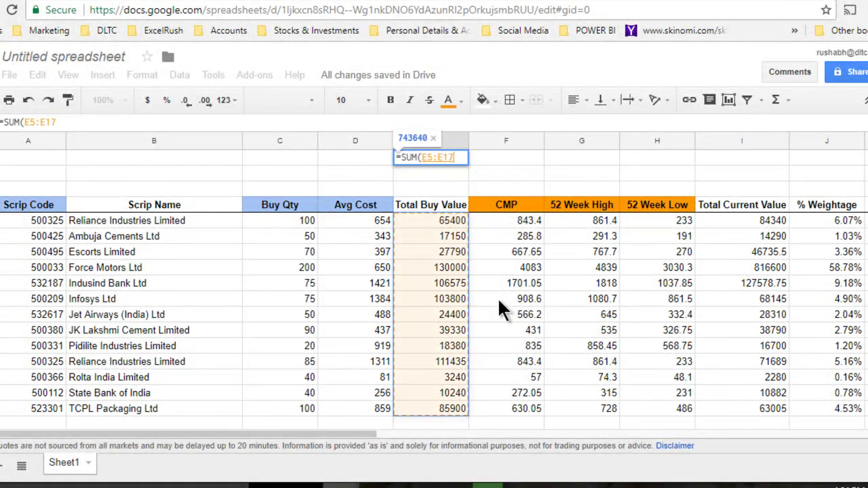
pyautogui.write(')')
pyautogui.press('Return')
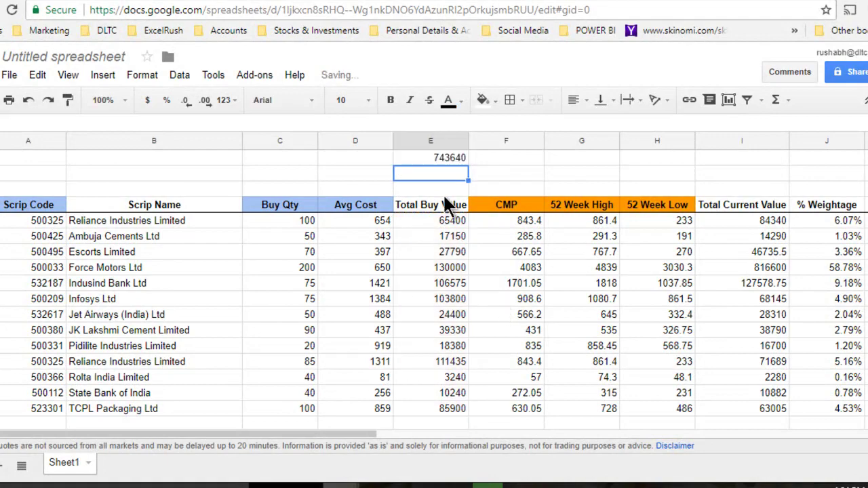
pyautogui.click(427, 153)
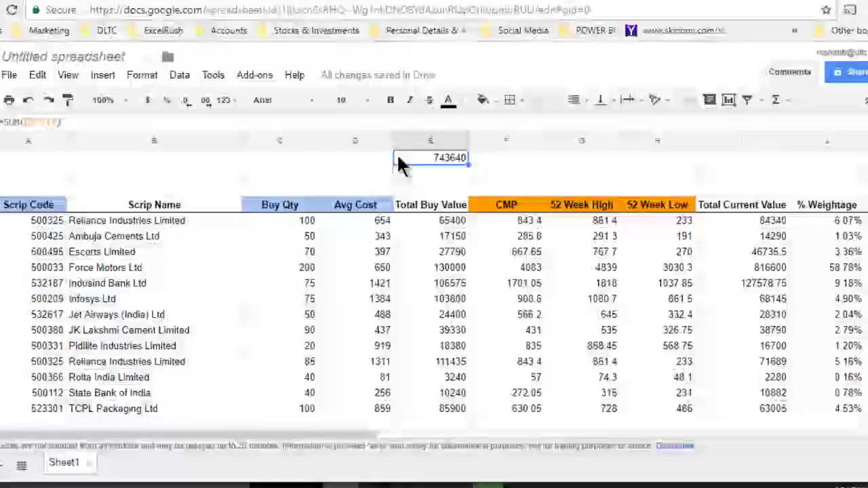
# - Copy the SUM formula from E1 to I1 to total the Total Current Value column
pyautogui.hotkey('ctrl', 'c')
pyautogui.press('Right')
pyautogui.press('Right')
pyautogui.press('Right')
pyautogui.press('Right')
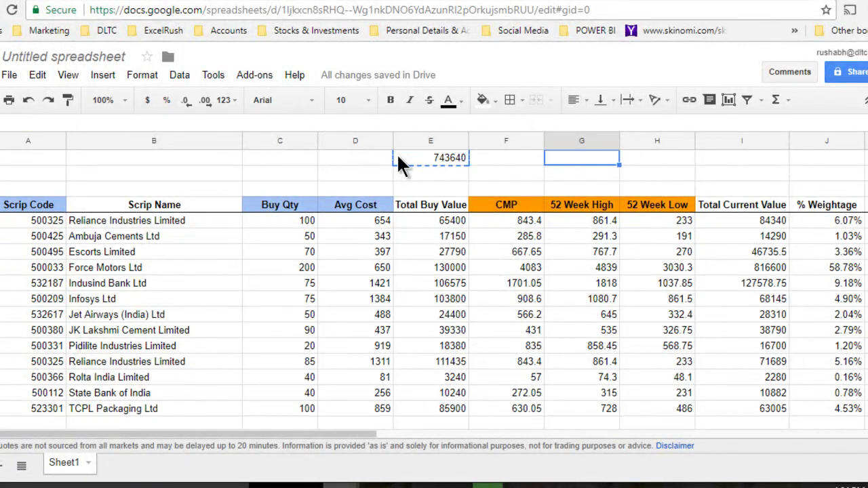
pyautogui.hotkey('ctrl', 'v')
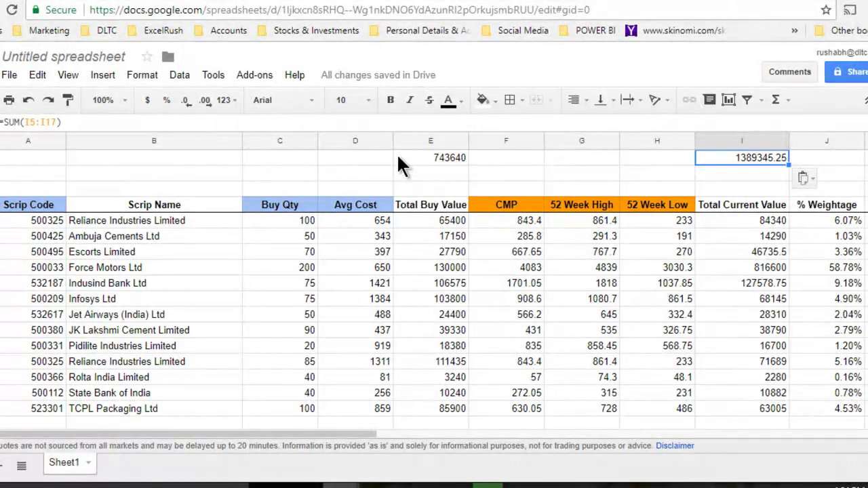
# - Reuse the copied SUM formula in K1 to total the Profit / Loss column
pyautogui.press('Right')
pyautogui.press('Right')
pyautogui.press('Right')
pyautogui.press('Right')
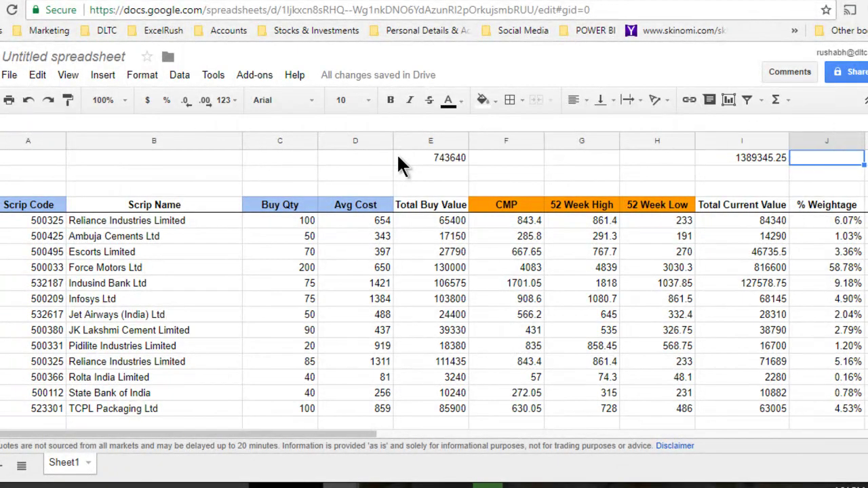
pyautogui.press('Left')
pyautogui.press('Left')
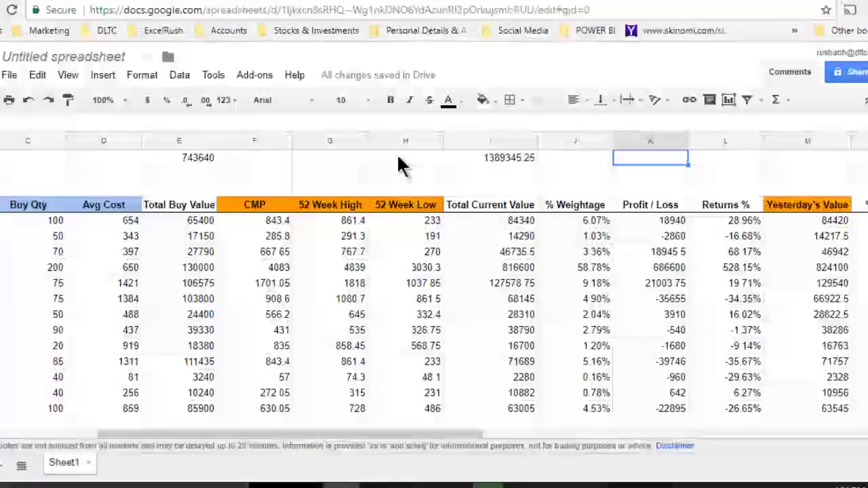
pyautogui.hotkey('ctrl', 'v')
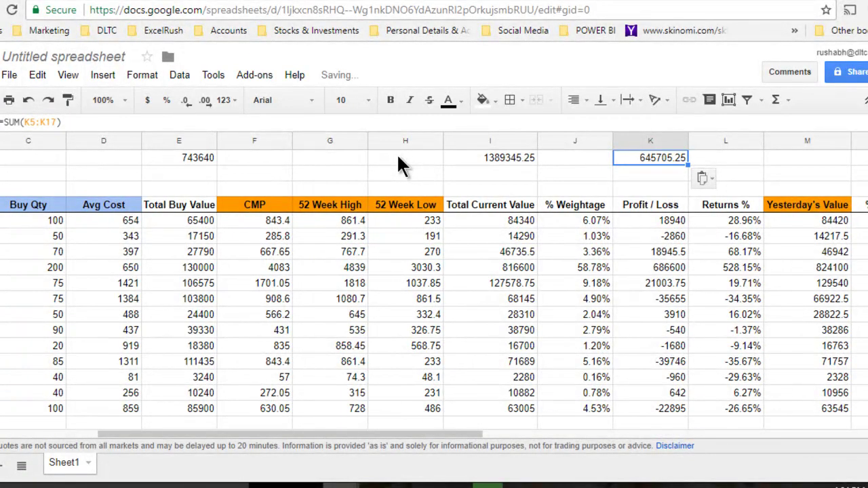
# - Calculate the overall return in L1 above Returns % with =K1/E1 and format it as a percentage
pyautogui.press('Right')
pyautogui.write('=')
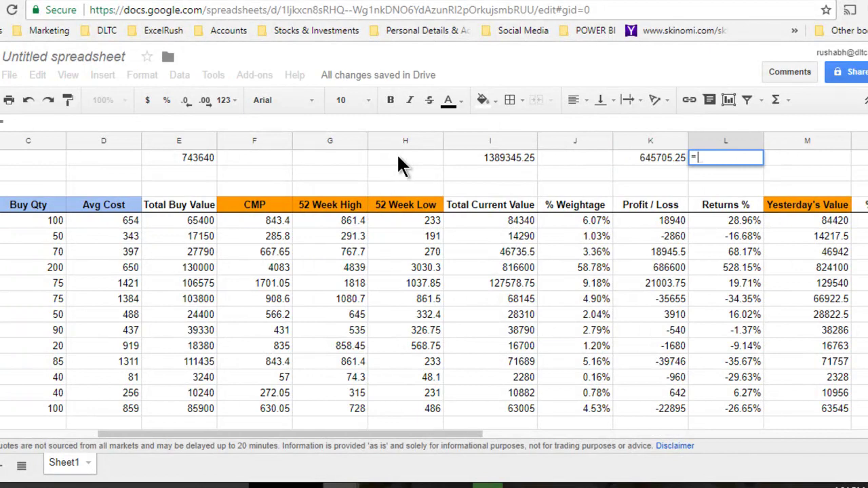
pyautogui.press('Left')
pyautogui.write('/')
pyautogui.press('Left')
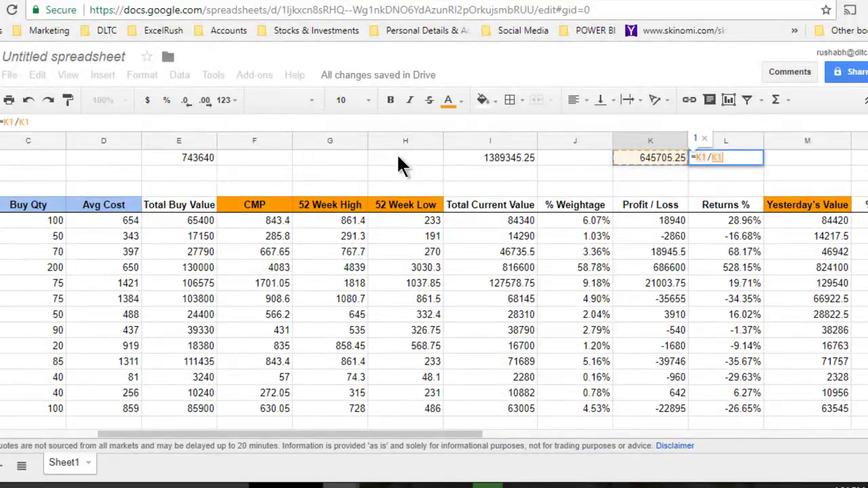
pyautogui.press('Left')
pyautogui.press('Left')
pyautogui.press('Left')
pyautogui.press('Left')
pyautogui.press('Left')
pyautogui.press('Left')
pyautogui.press('Return')
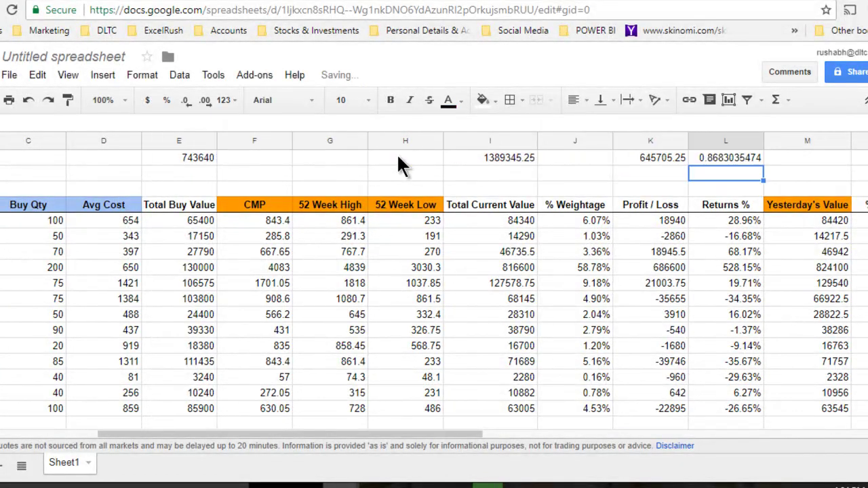
pyautogui.press('Up')
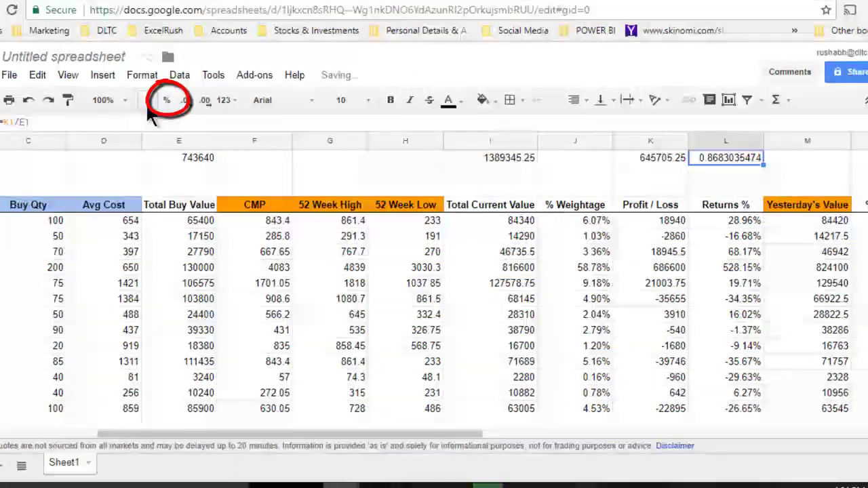
pyautogui.click(166, 100)
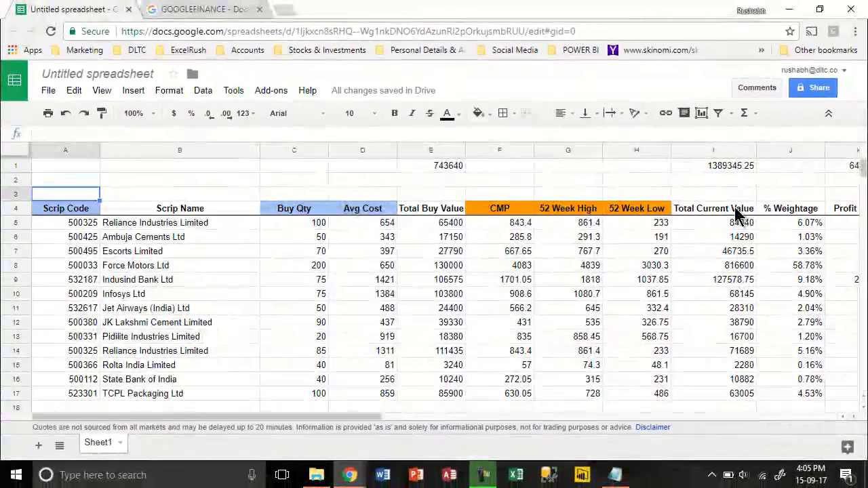
# - Replace the scrip code of Escorts Limited in A7 with FB
pyautogui.press('Down')
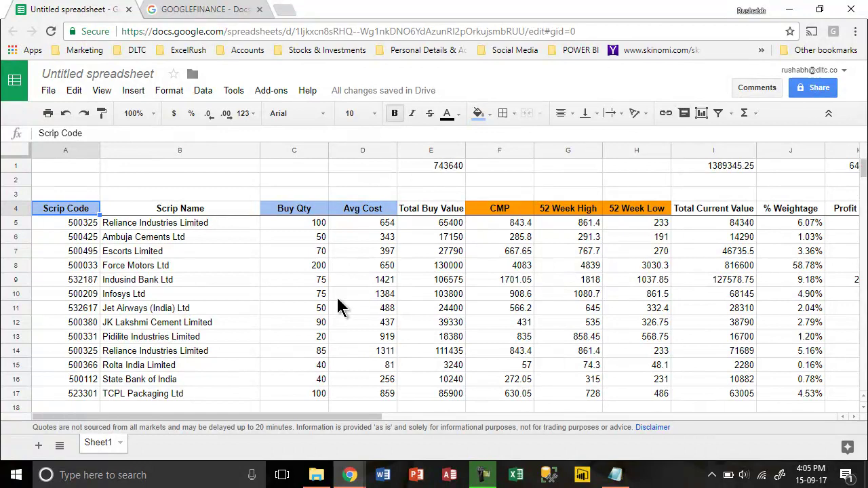
pyautogui.click(58, 255)
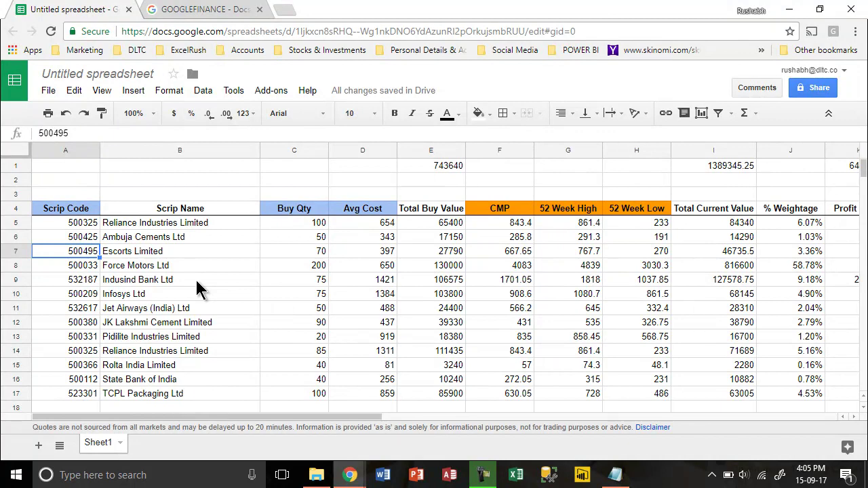
pyautogui.write('FB')
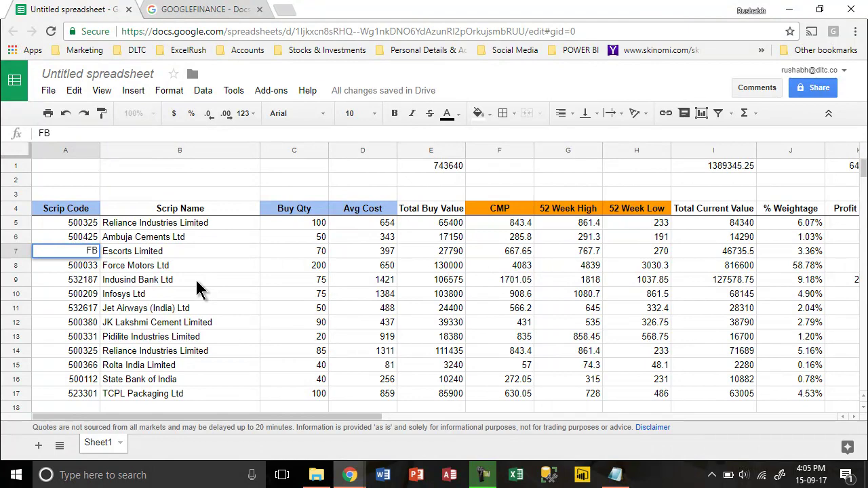
pyautogui.press('Return')
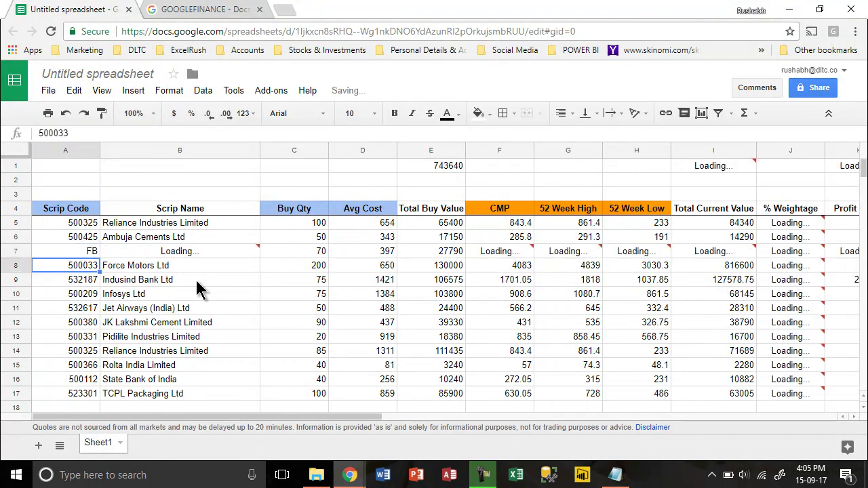